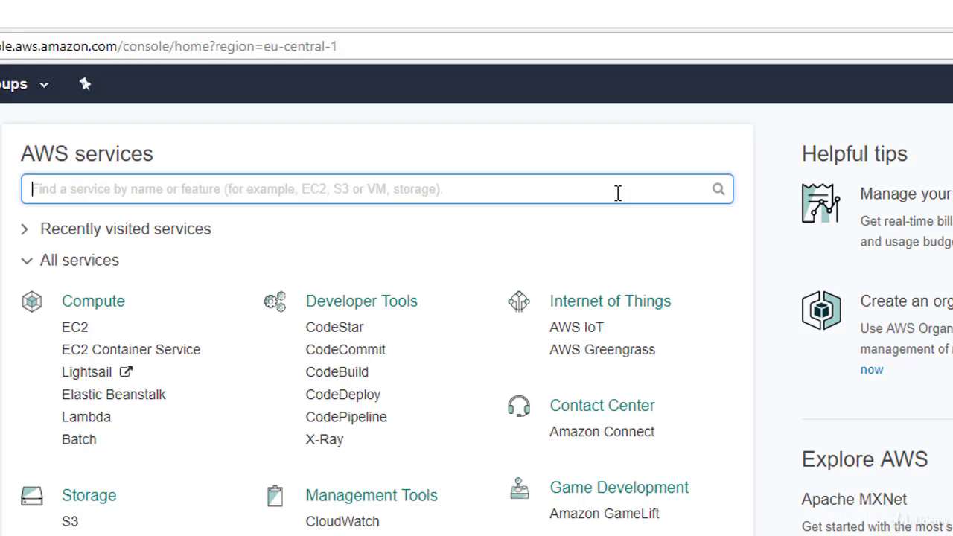
Step: Open the API Gateway service, get started with it and dismiss the example API notice
{"action": "type", "text": "api gatew"}
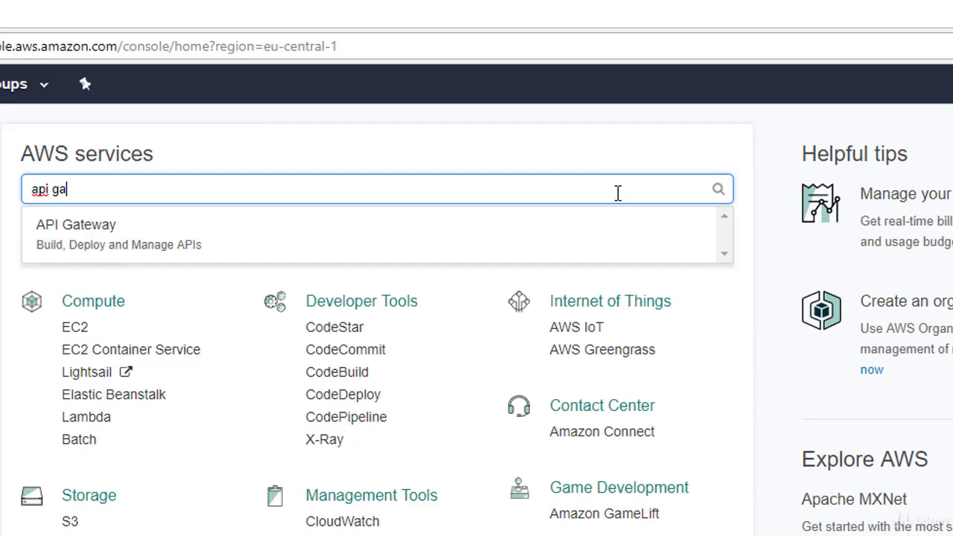
{"action": "type", "text": "ay"}
{"action": "key", "text": "Return"}
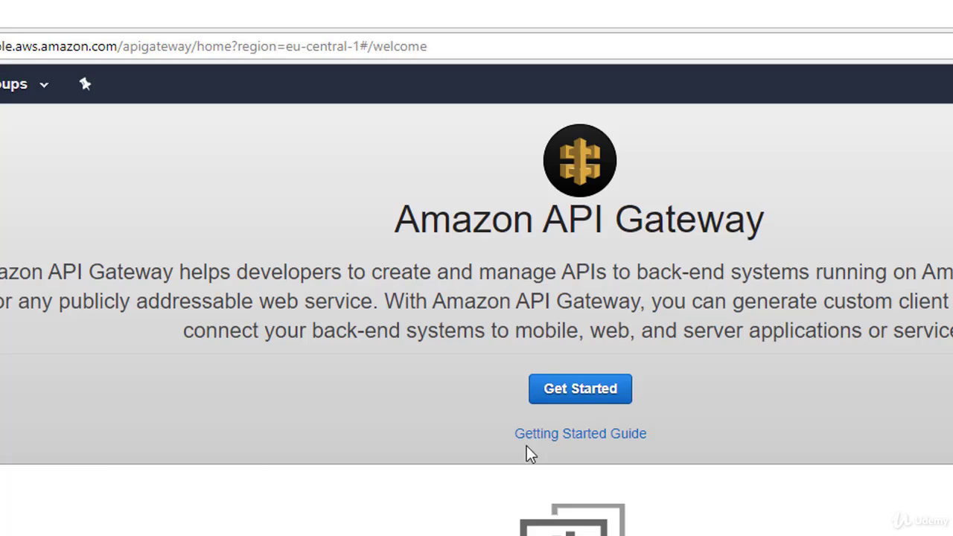
{"action": "left_click", "coordinate": [594, 390]}
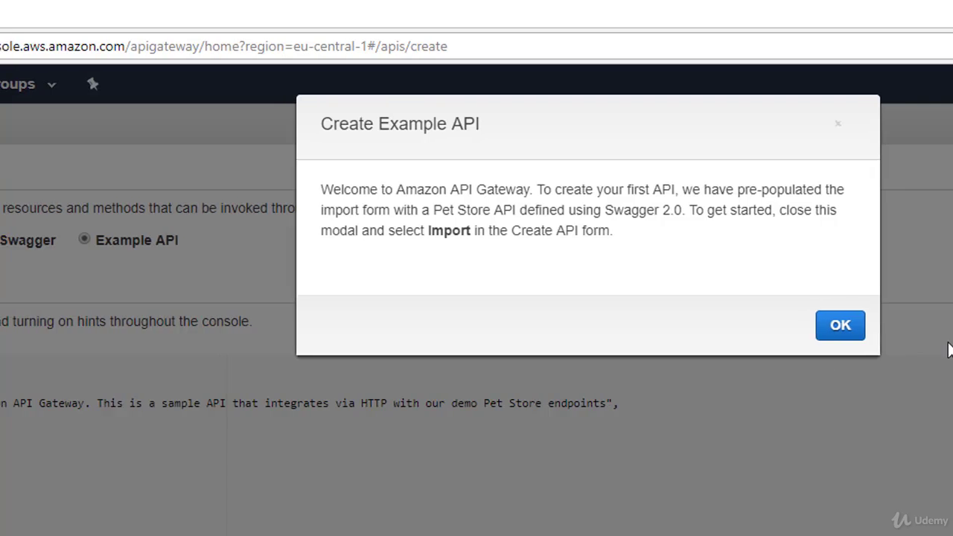
{"action": "left_click", "coordinate": [832, 325]}
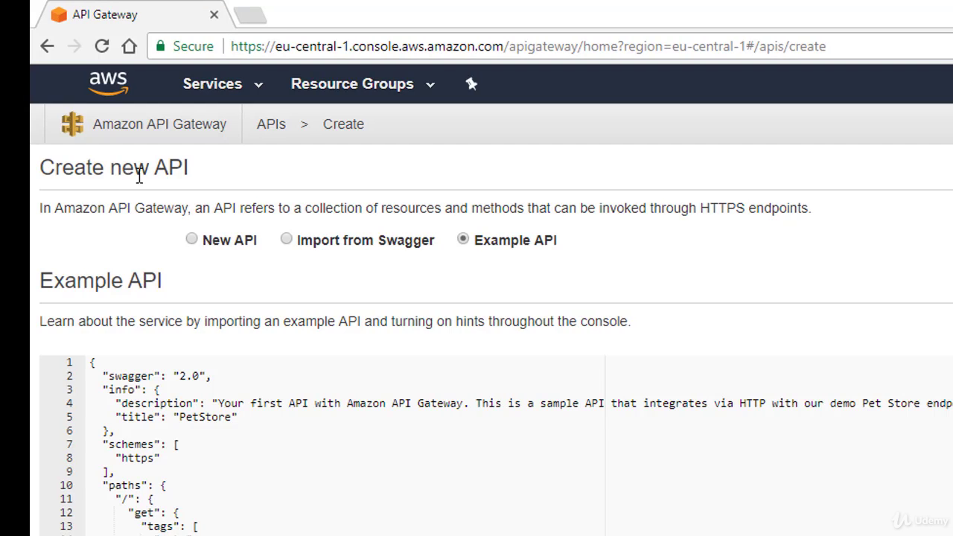
Step: Create a new API named helloLambda with the description "Hello Lambda API"
{"action": "left_click", "coordinate": [193, 240]}
{"action": "left_click", "coordinate": [411, 374]}
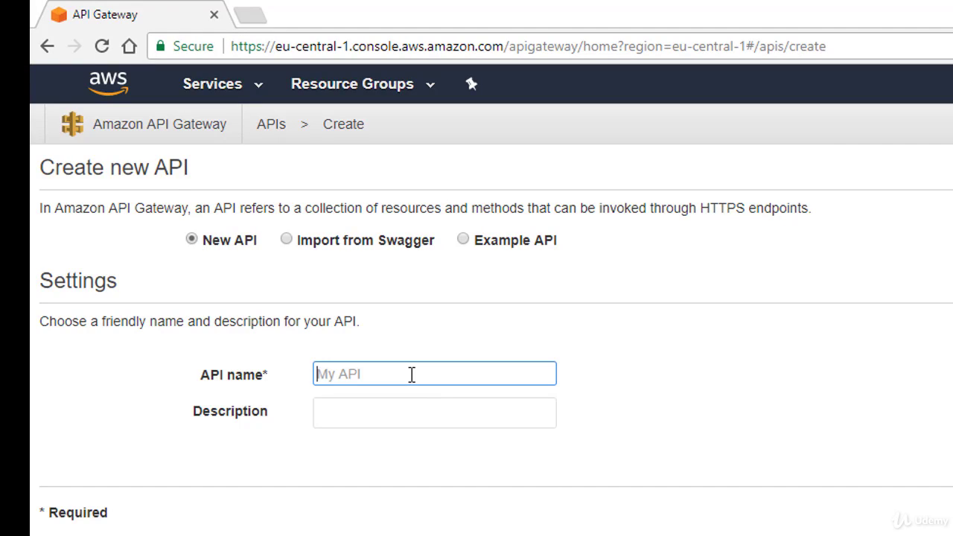
{"action": "type", "text": "helloLambda"}
{"action": "key", "text": "Tab"}
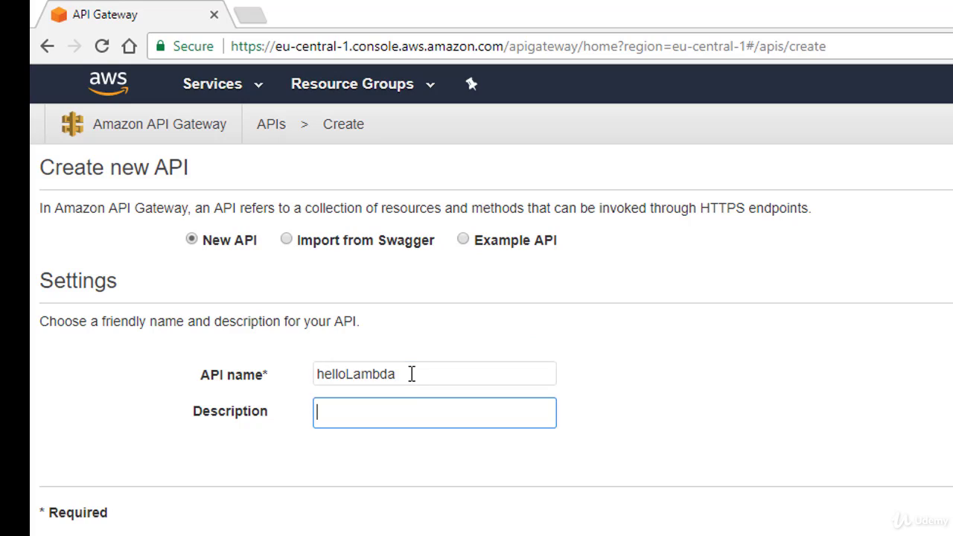
{"action": "type", "text": "Hello Lambda A"}
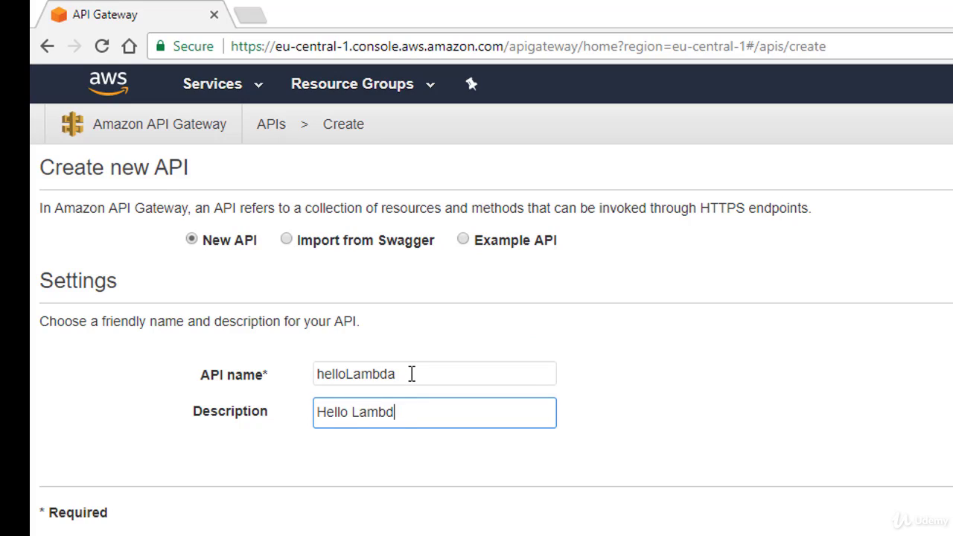
{"action": "type", "text": "PI"}
{"action": "key", "text": "Tab"}
{"action": "key", "text": "Return"}
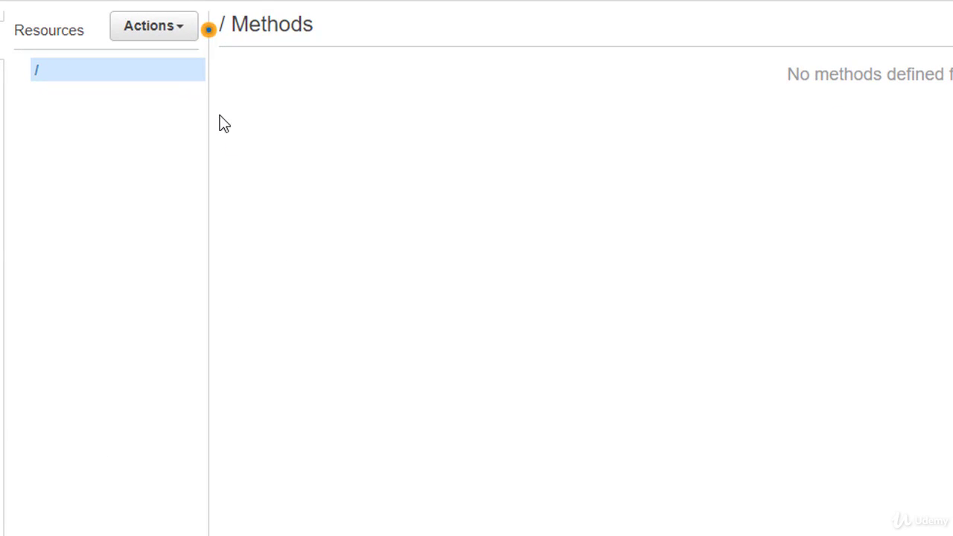
Step: Add a GET method to the root resource of the API
{"action": "left_click", "coordinate": [163, 29]}
{"action": "left_click", "coordinate": [156, 79]}
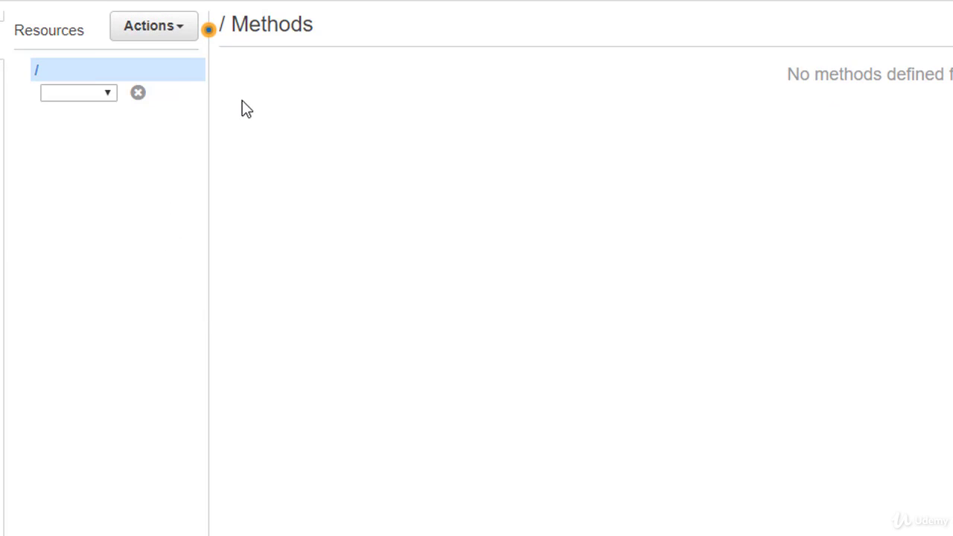
{"action": "left_click", "coordinate": [106, 93]}
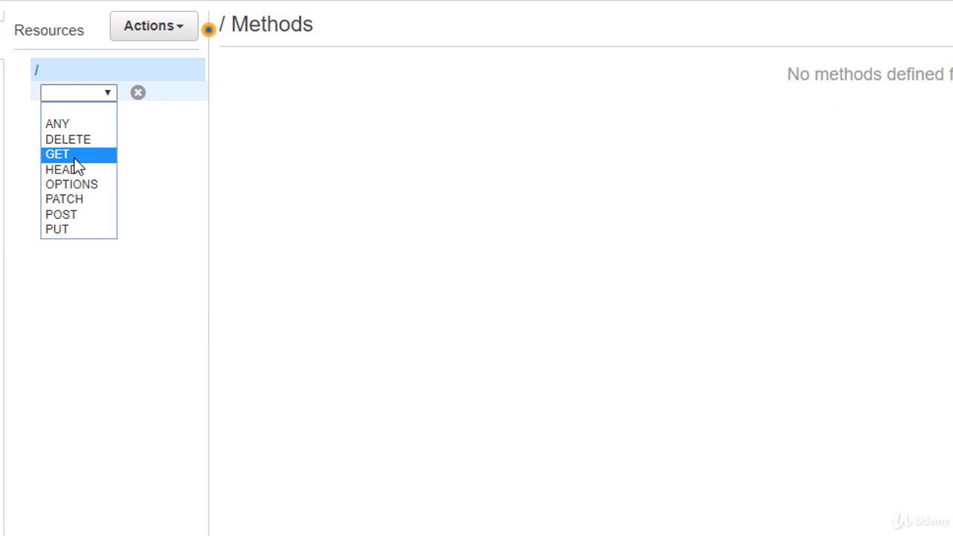
{"action": "left_click", "coordinate": [74, 157]}
{"action": "left_click", "coordinate": [137, 94]}
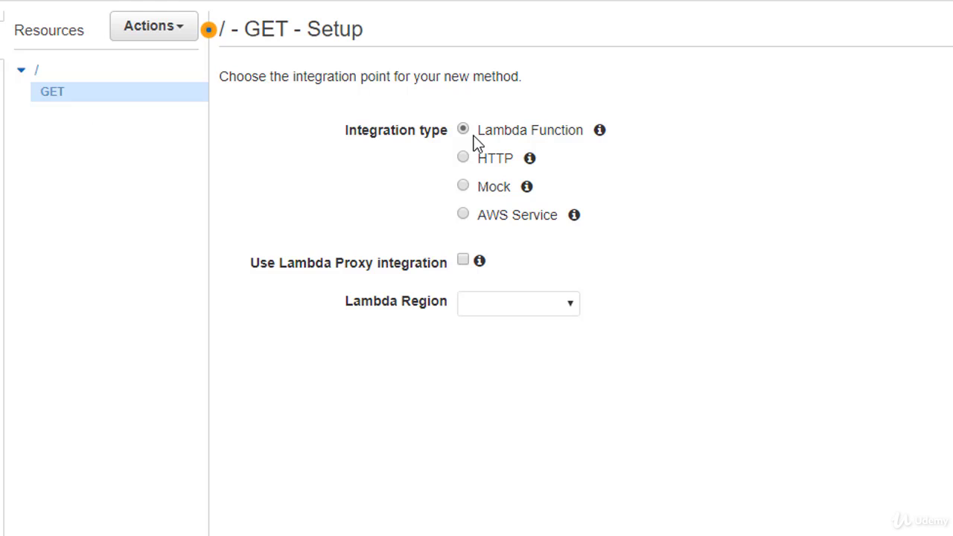
Step: Integrate the GET method with the hellolambda function in region eu-central-1 and grant API Gateway permission to invoke it
{"action": "left_click", "coordinate": [477, 308]}
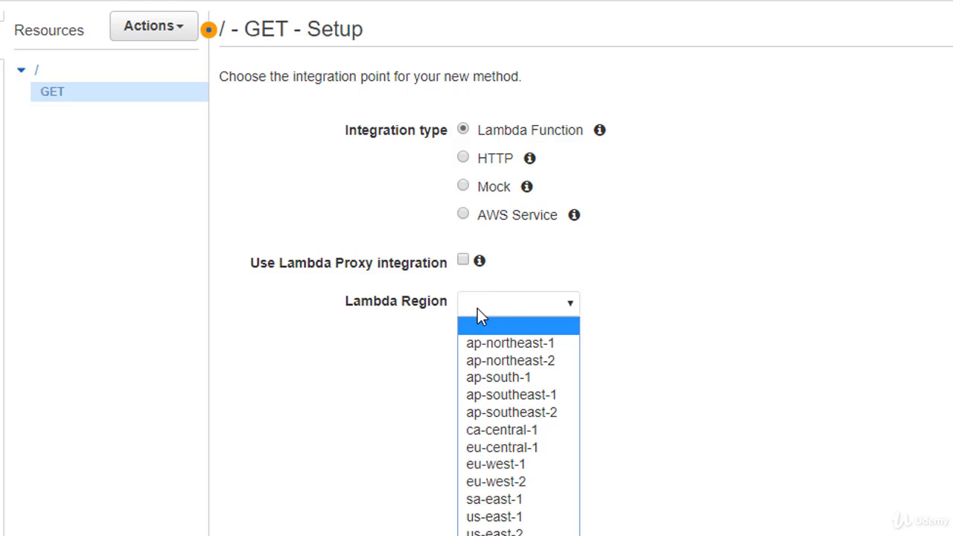
{"action": "left_click", "coordinate": [515, 449]}
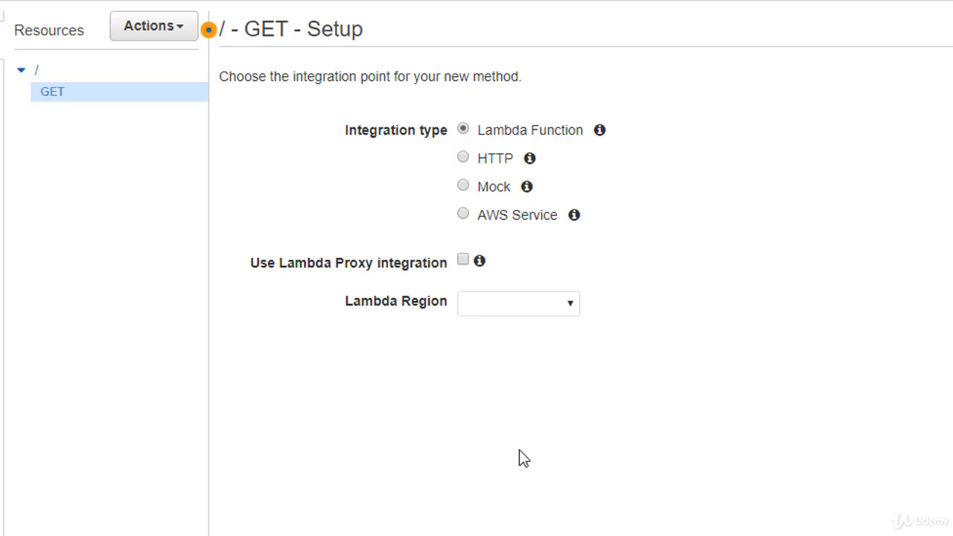
{"action": "left_click", "coordinate": [534, 341]}
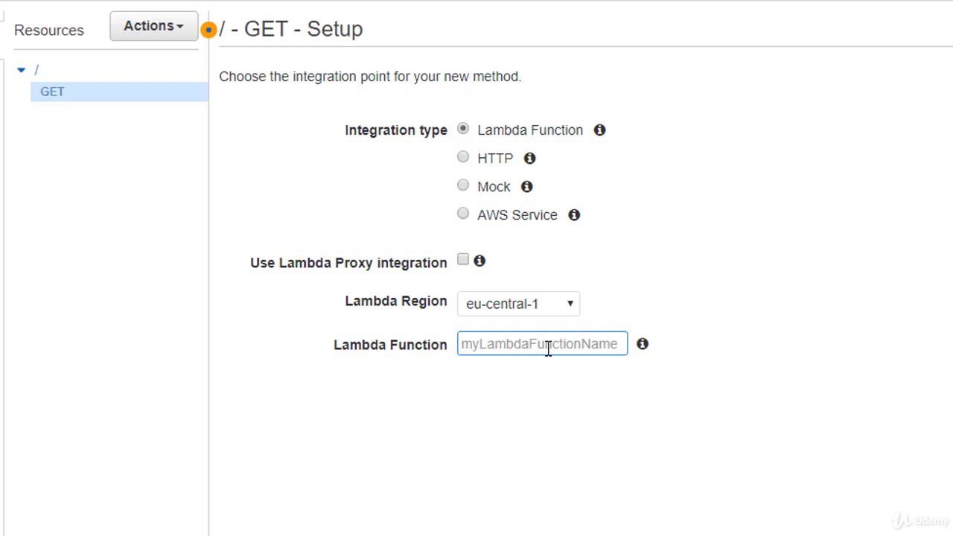
{"action": "type", "text": "hello"}
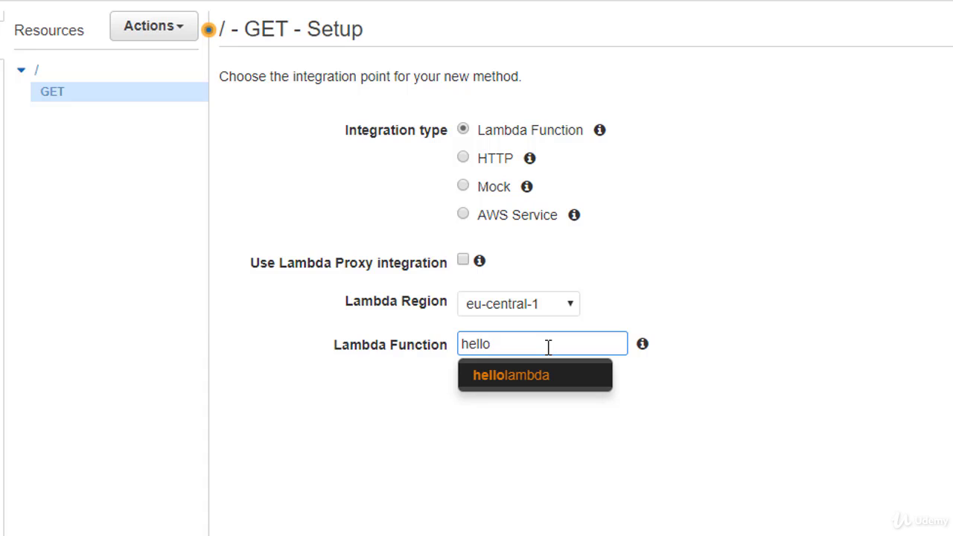
{"action": "left_click", "coordinate": [507, 382]}
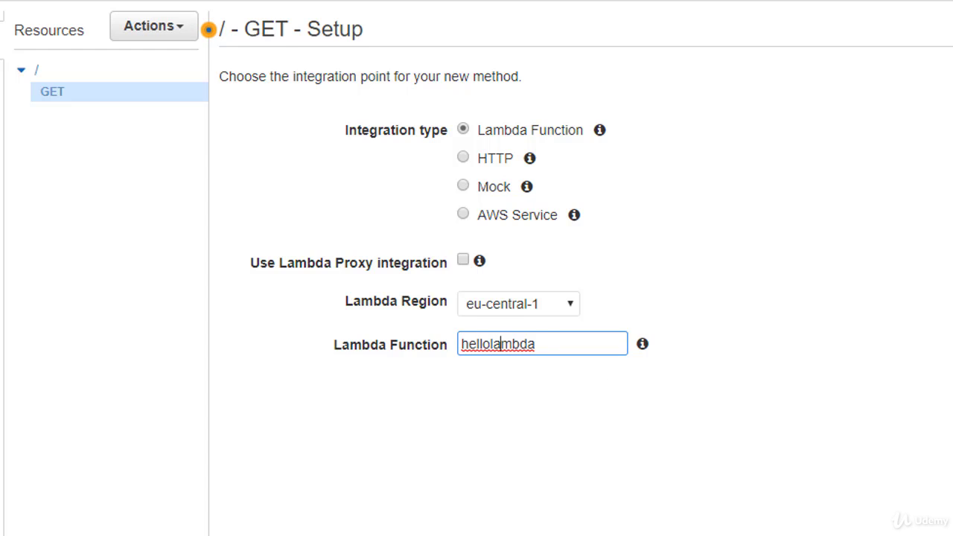
{"action": "left_click", "coordinate": [946, 387]}
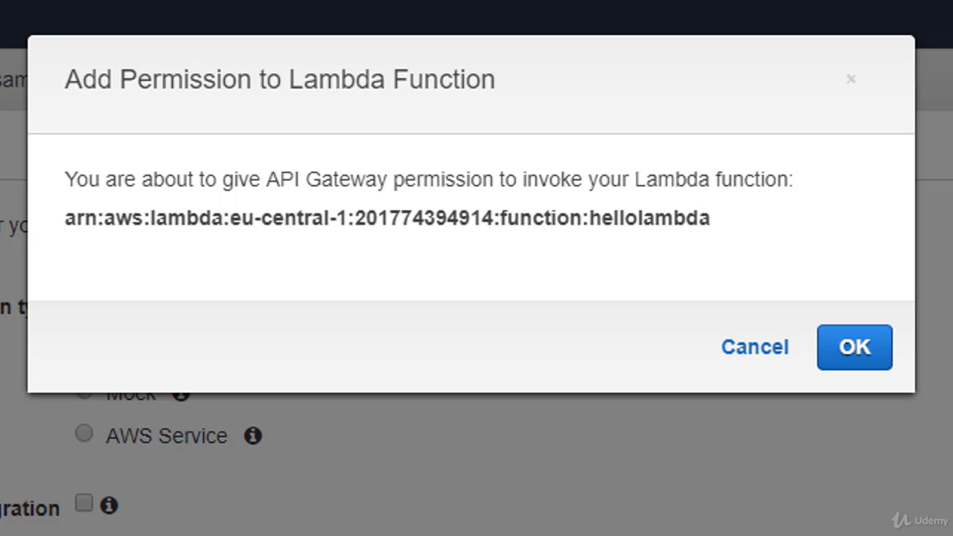
{"action": "left_click", "coordinate": [861, 357]}
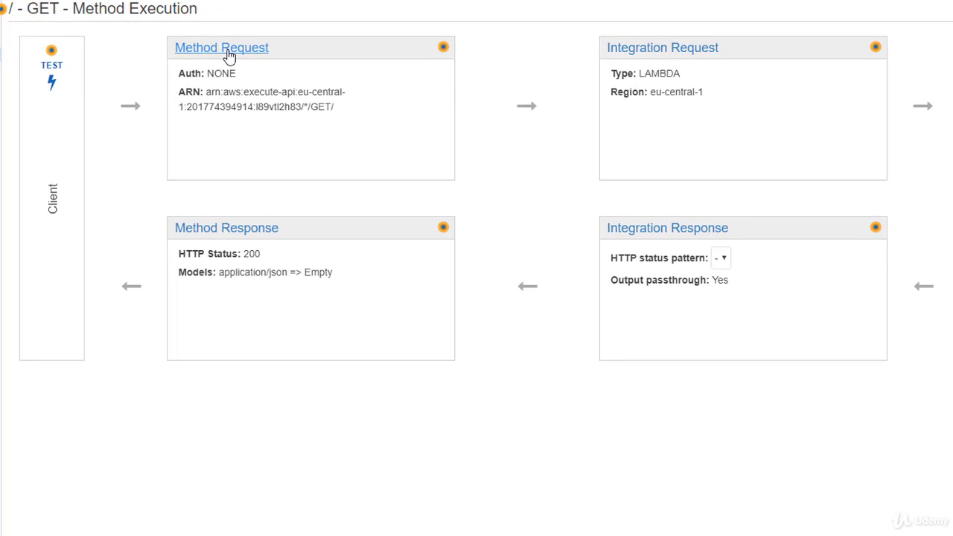
Step: Add a URL query string parameter called name to the GET method request and return to the method execution overview
{"action": "left_click", "coordinate": [228, 54]}
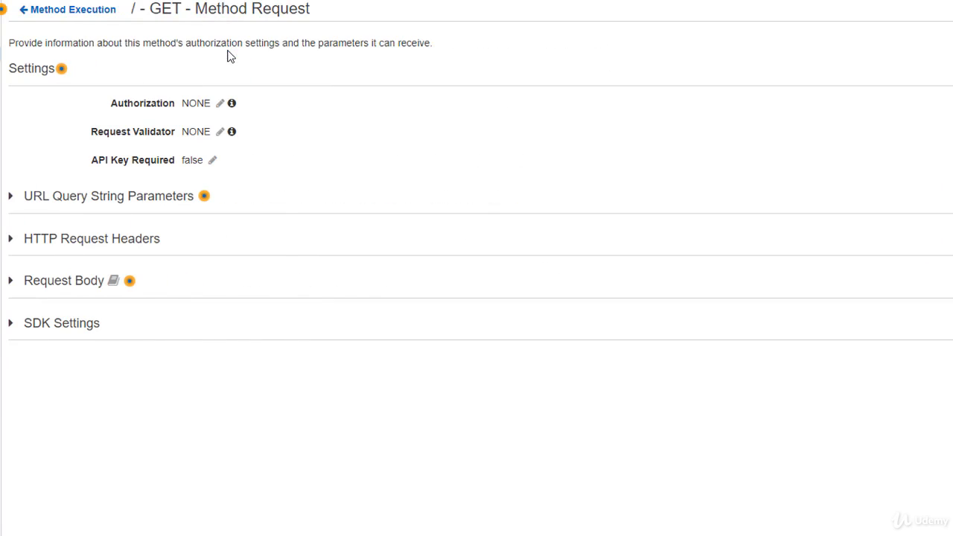
{"action": "left_click", "coordinate": [11, 197]}
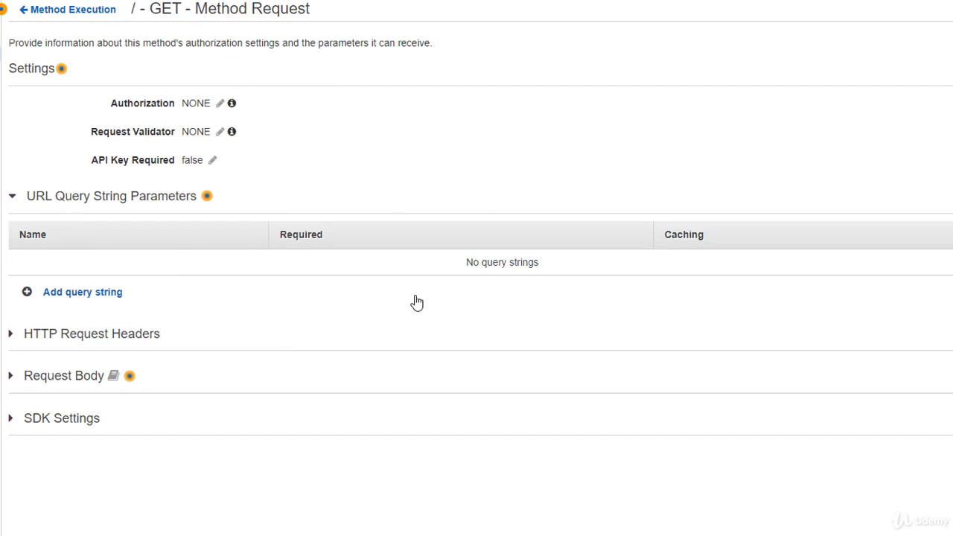
{"action": "left_click", "coordinate": [100, 294]}
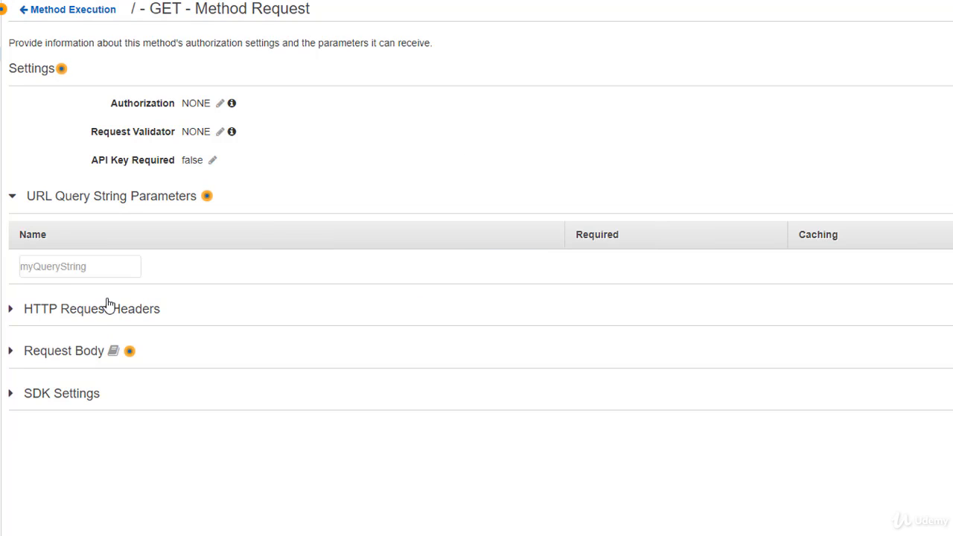
{"action": "left_click", "coordinate": [70, 269]}
{"action": "type", "text": "name"}
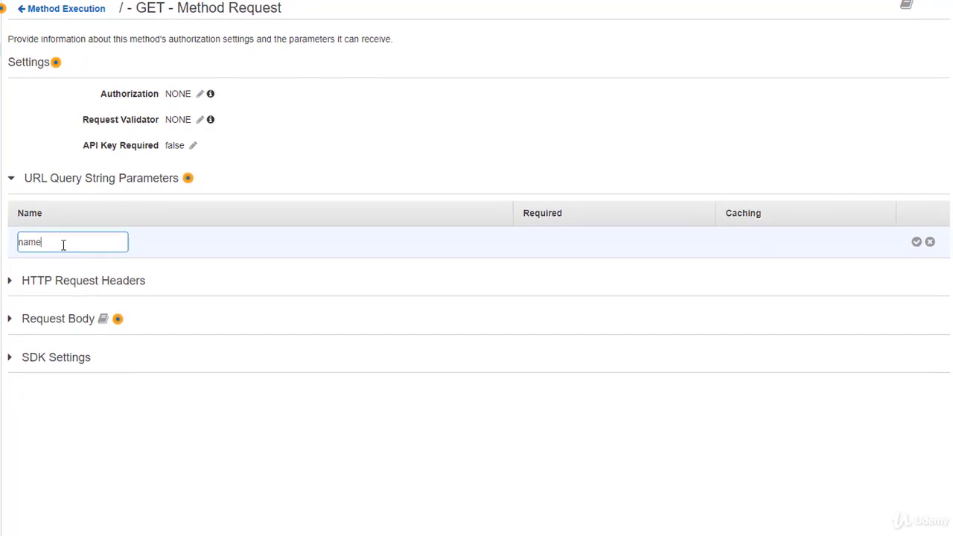
{"action": "left_click", "coordinate": [913, 240]}
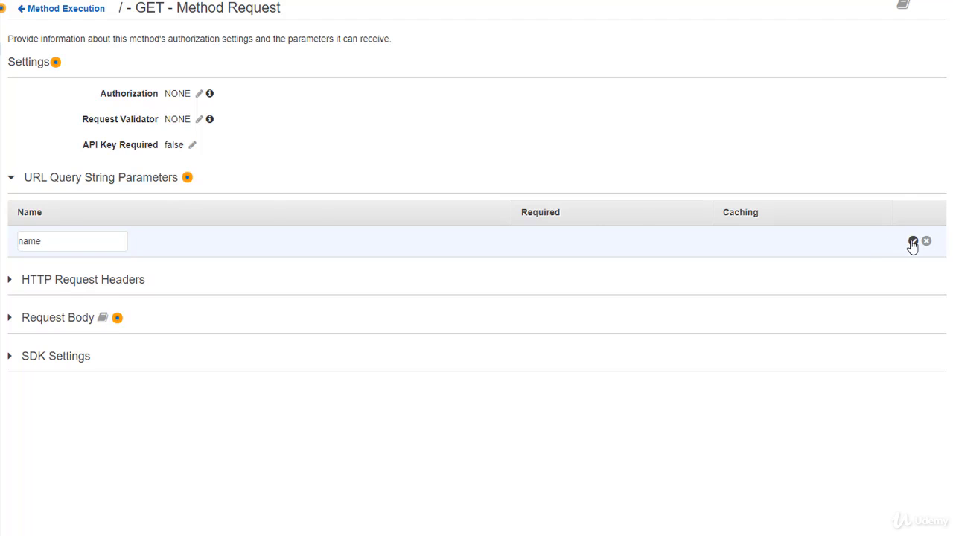
{"action": "left_click", "coordinate": [74, 10]}
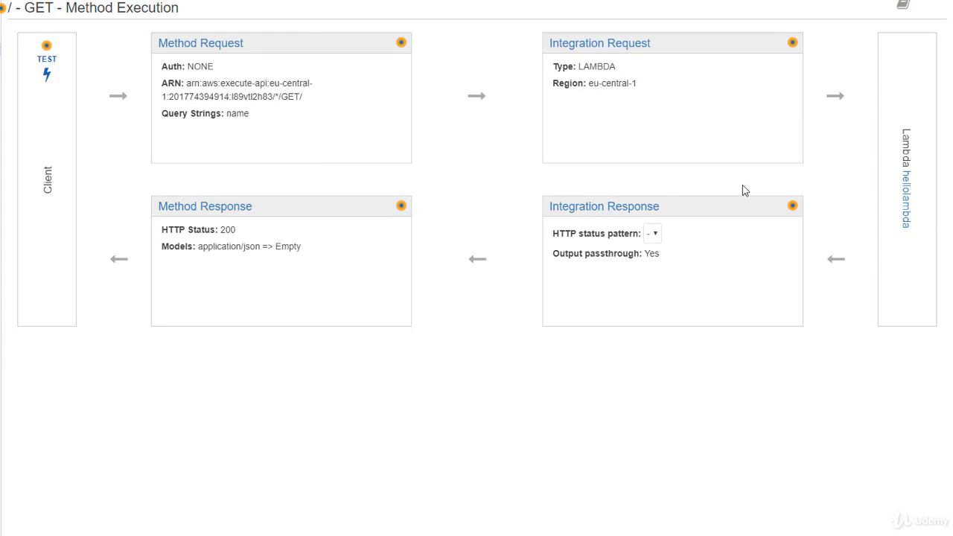
Step: Add an application/json body mapping template to the GET integration request, keeping the current passthrough settings
{"action": "left_click", "coordinate": [607, 46]}
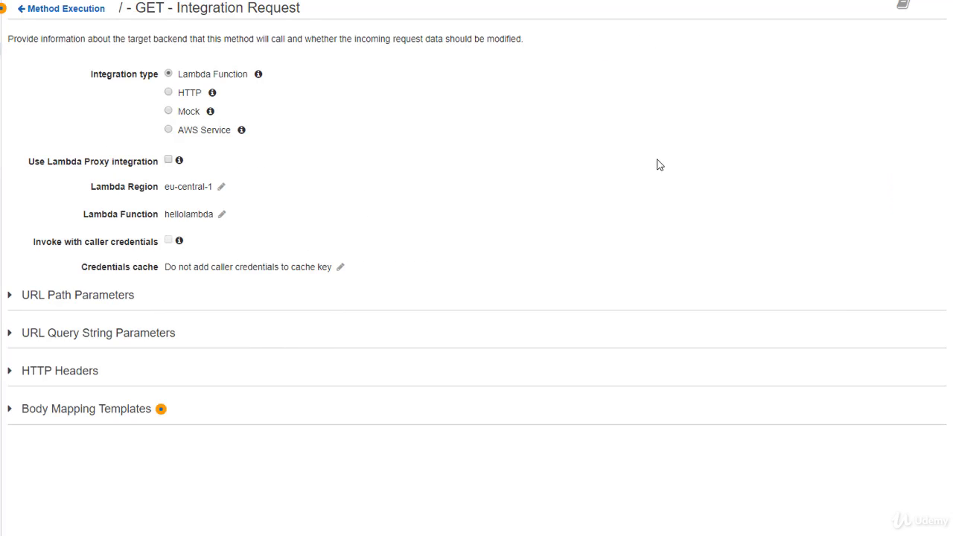
{"action": "left_click", "coordinate": [97, 412]}
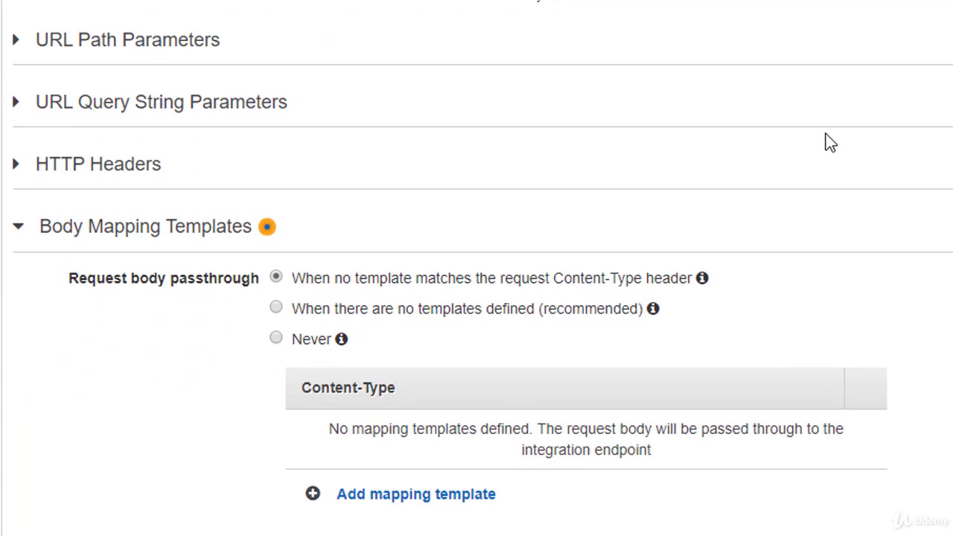
{"action": "left_click", "coordinate": [483, 504]}
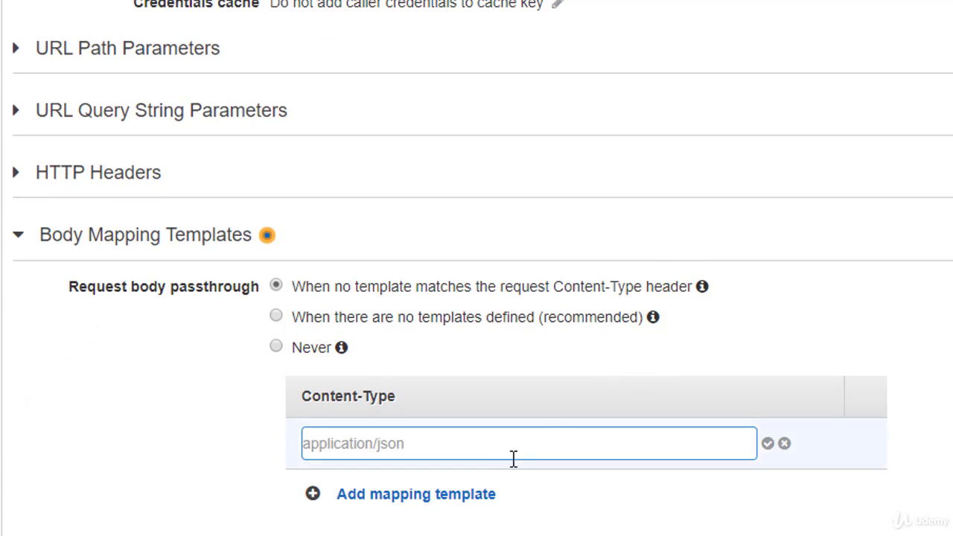
{"action": "type", "text": "appl"}
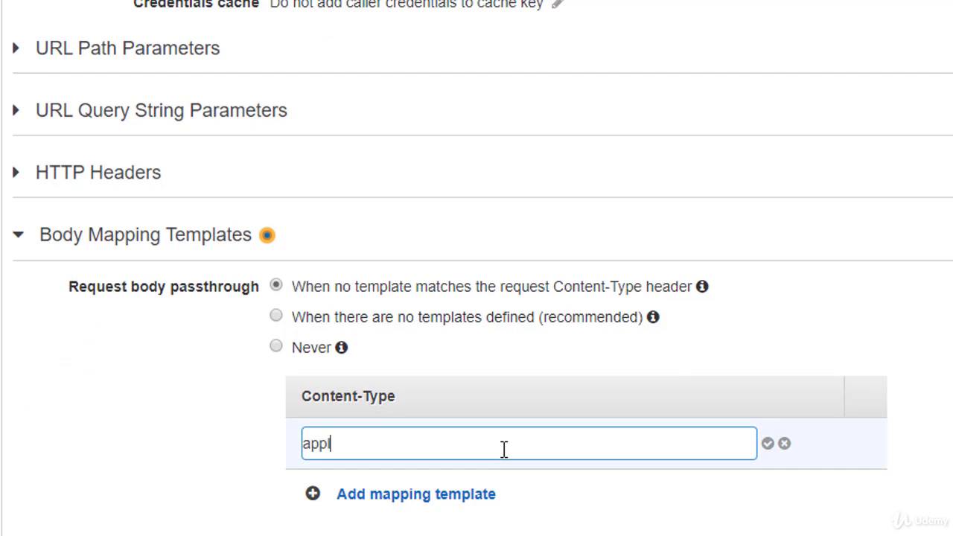
{"action": "type", "text": "ication/json"}
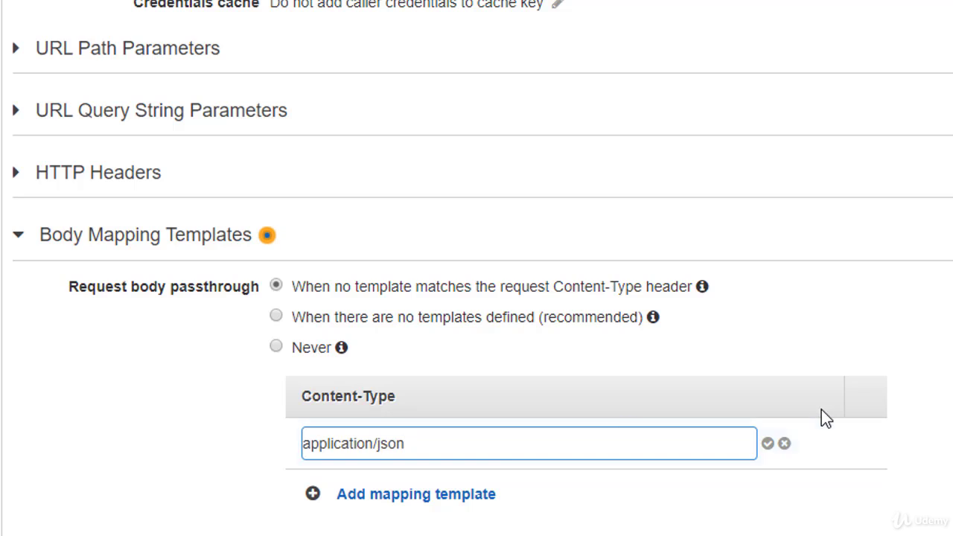
{"action": "left_click", "coordinate": [767, 446]}
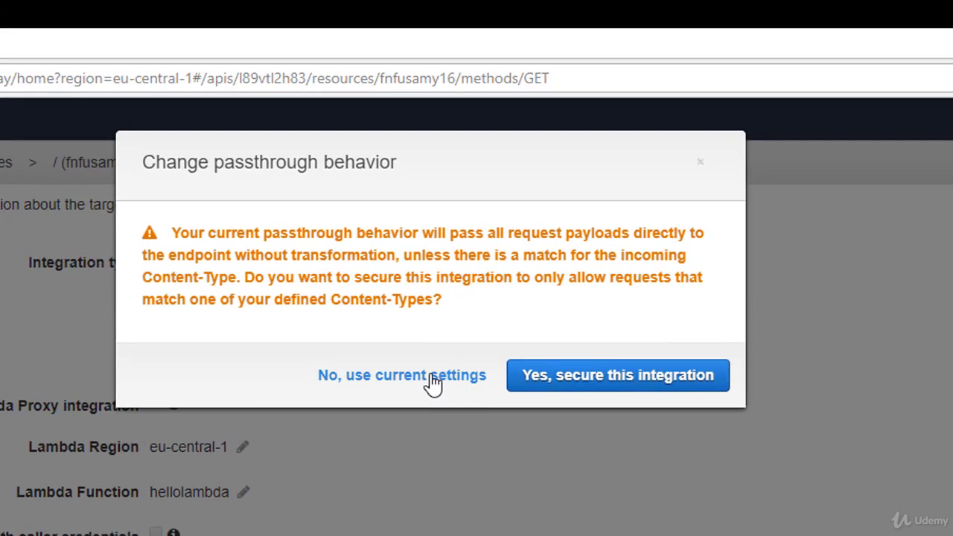
{"action": "left_click", "coordinate": [431, 376]}
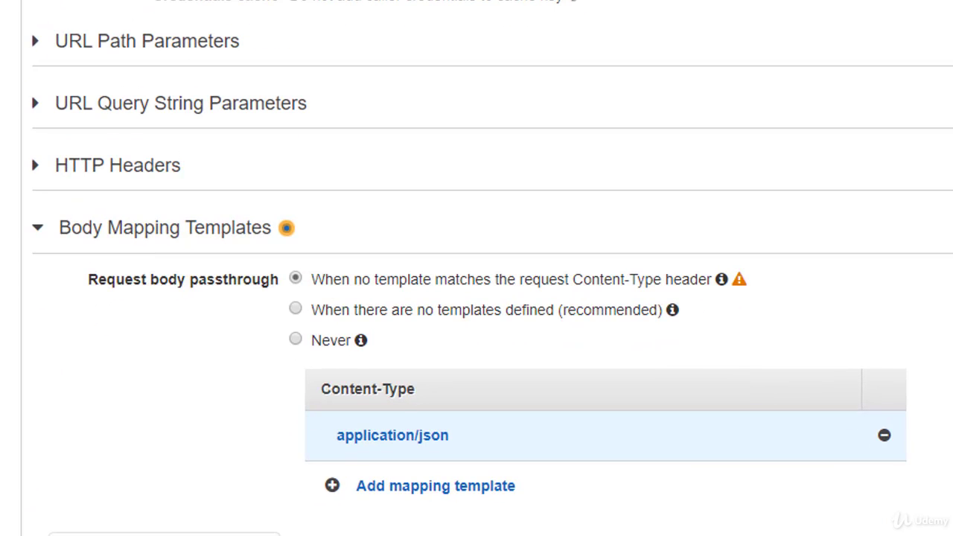
Step: Write the application/json template as a JSON object mapping "name" to "$input.params('name')", and return to the method execution overview
{"action": "scroll", "coordinate": [593, 320], "scroll_direction": "down", "scroll_amount": 2}
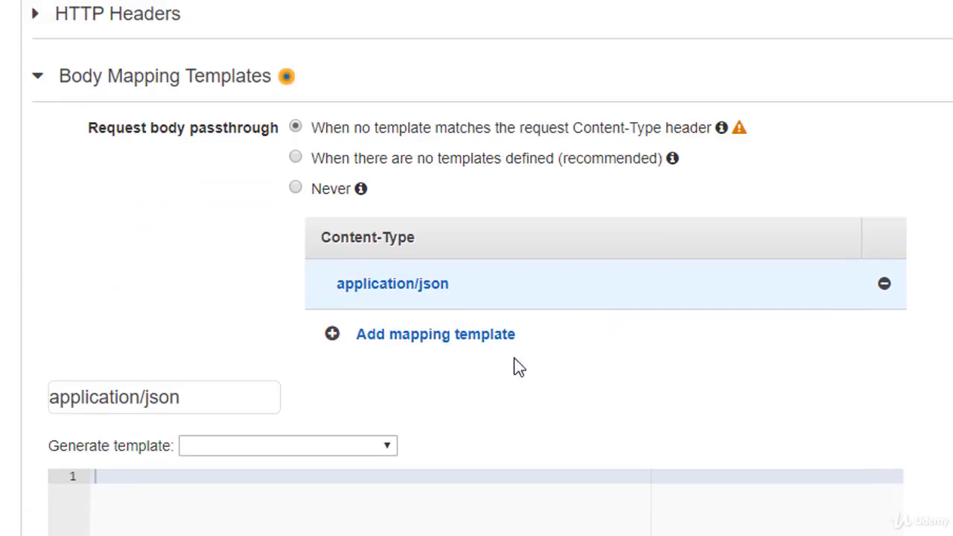
{"action": "scroll", "coordinate": [593, 326], "scroll_direction": "down", "scroll_amount": 1}
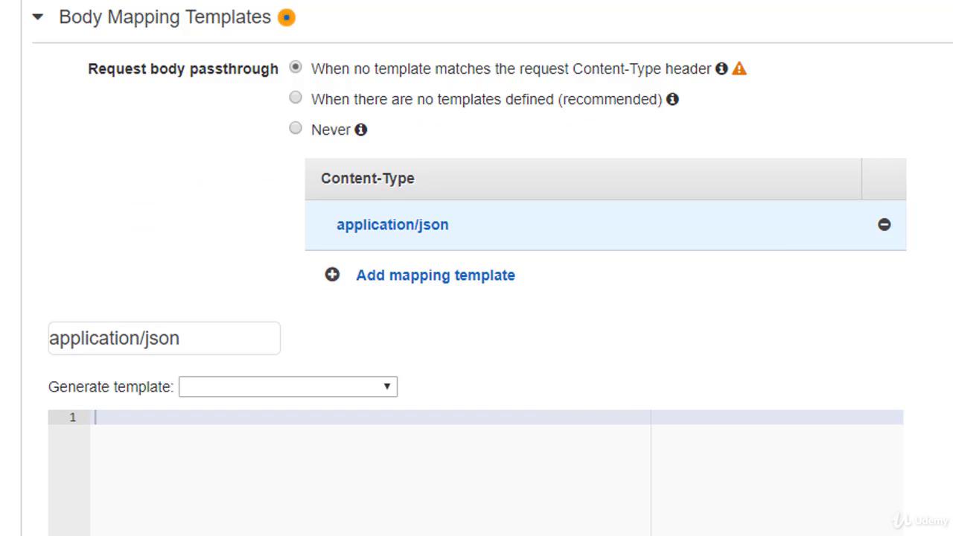
{"action": "scroll", "coordinate": [265, 311], "scroll_direction": "down", "scroll_amount": 3}
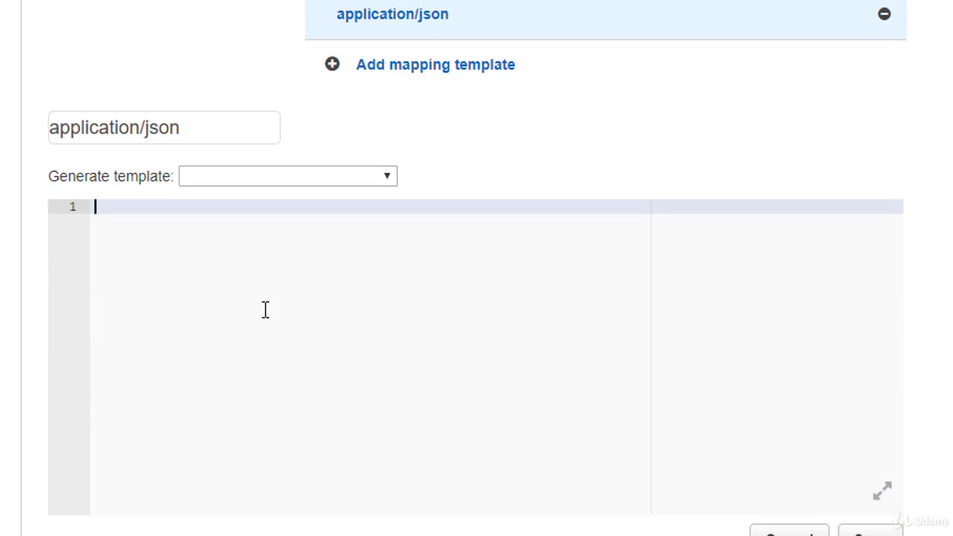
{"action": "type", "text": "{"}
{"action": "key", "text": "Return"}
{"action": "type", "text": "}"}
{"action": "key", "text": "Up"}
{"action": "key", "text": "Return"}
{"action": "type", "text": "\"name\":\""}
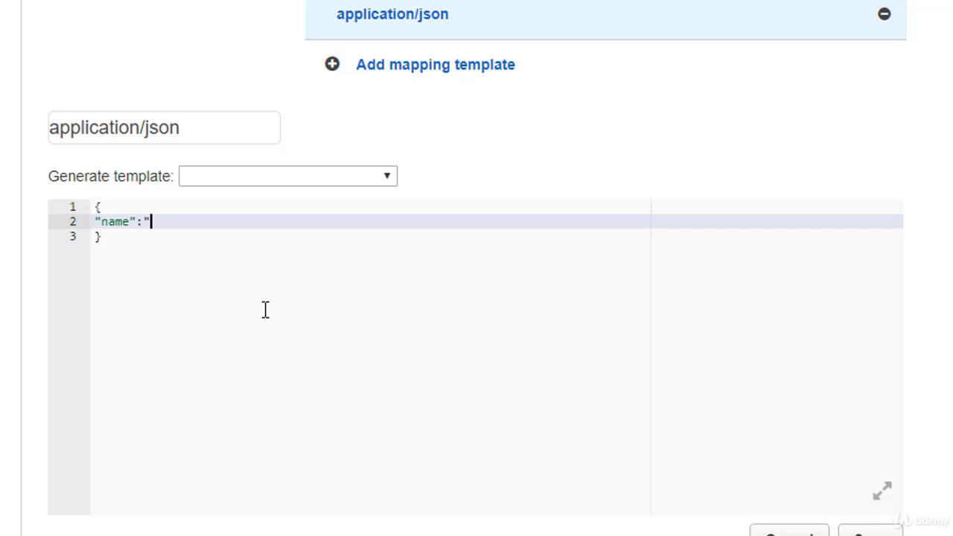
{"action": "type", "text": "$input.params"}
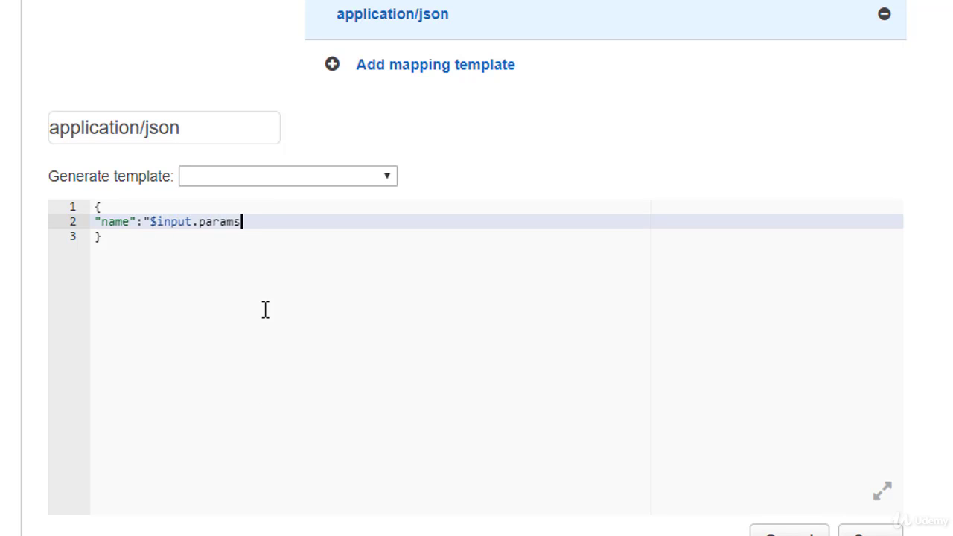
{"action": "type", "text": "('name')\""}
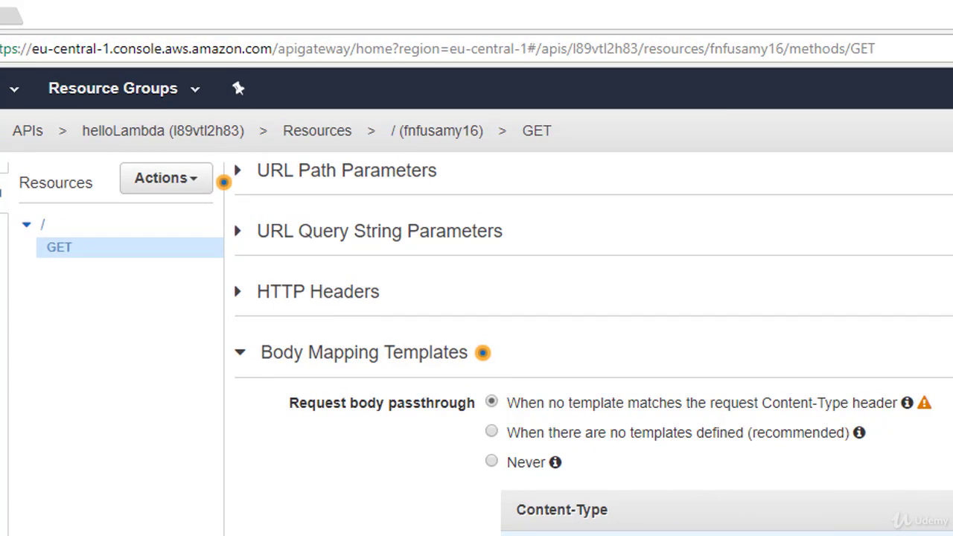
{"action": "scroll", "coordinate": [330, 210], "scroll_direction": "up", "scroll_amount": 8}
{"action": "left_click", "coordinate": [328, 183]}
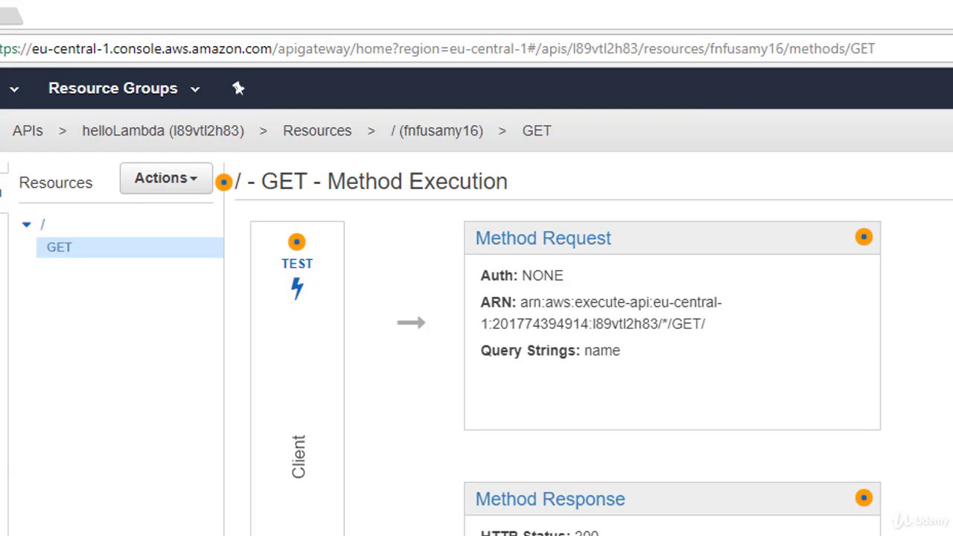
Step: Run a test call of the GET method with the name query string set to Student
{"action": "left_click", "coordinate": [298, 269]}
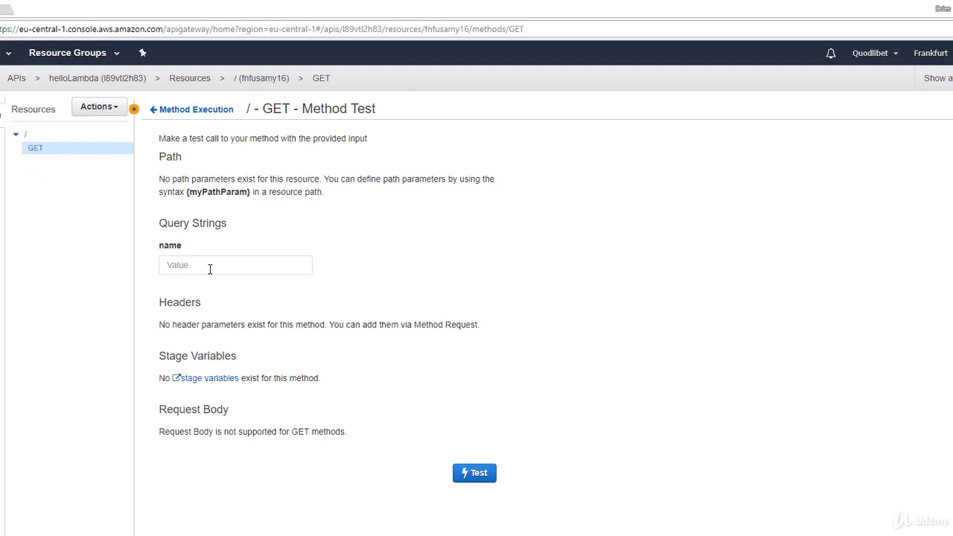
{"action": "left_click", "coordinate": [210, 270]}
{"action": "type", "text": "S"}
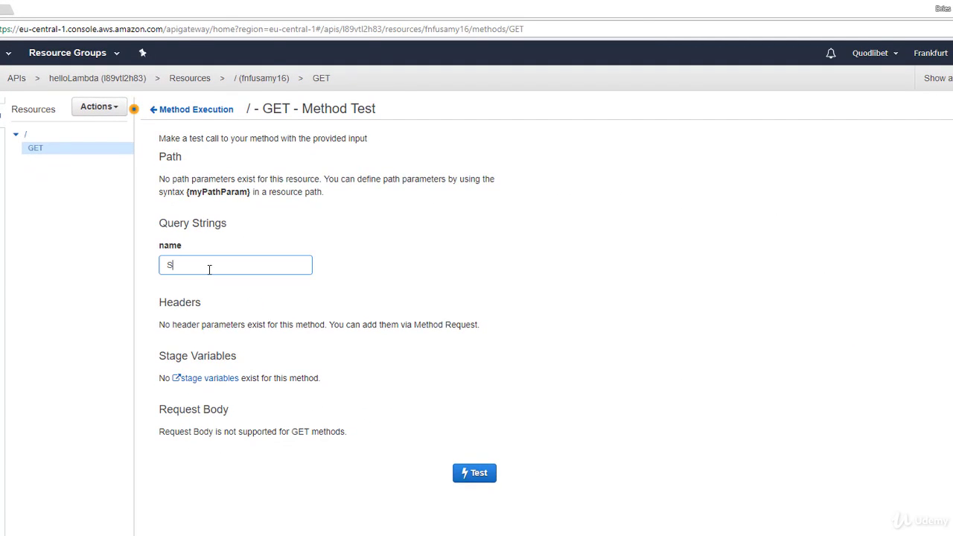
{"action": "type", "text": "tudent"}
{"action": "left_click", "coordinate": [480, 476]}
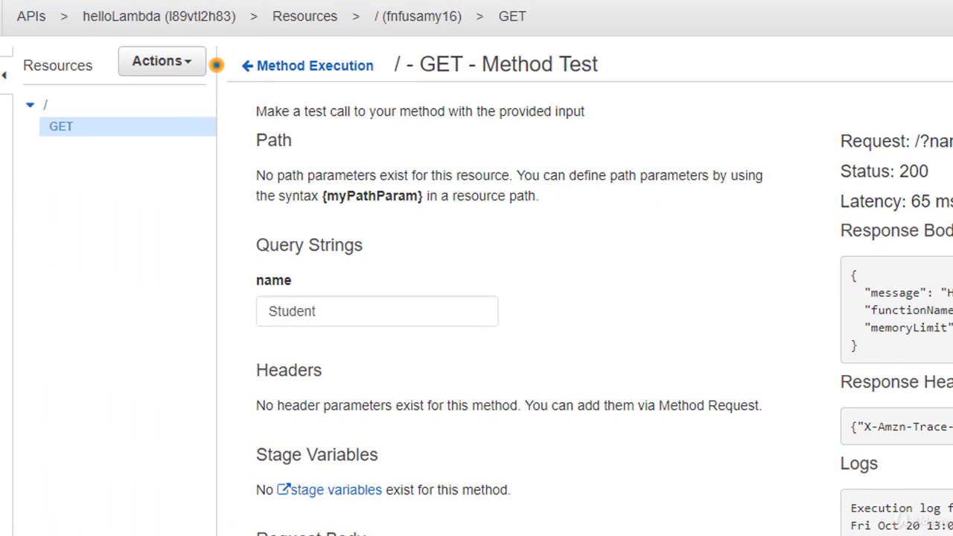
Step: Deploy the API to a new stage named live, with stage description "Live Stage" and deployment description "1st deployment"
{"action": "left_click", "coordinate": [186, 70]}
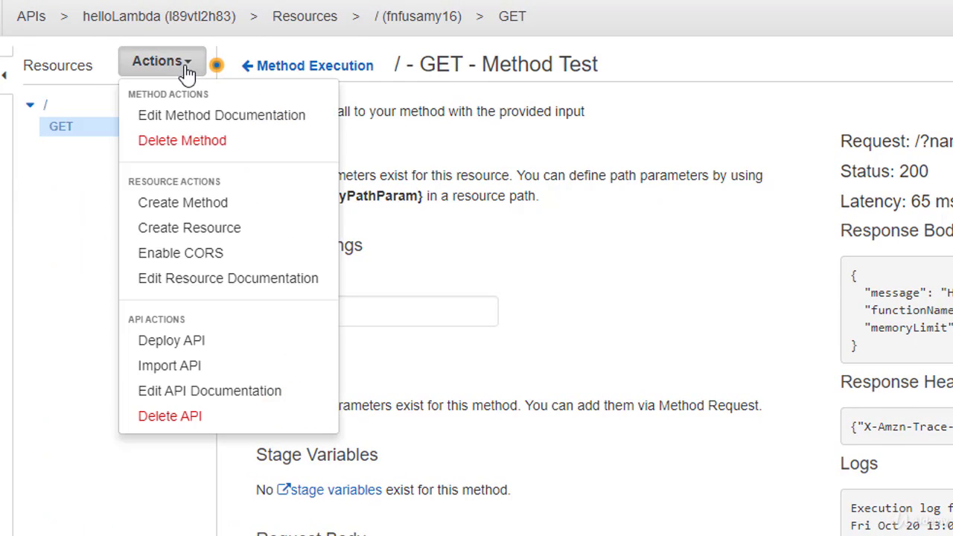
{"action": "left_click", "coordinate": [192, 343]}
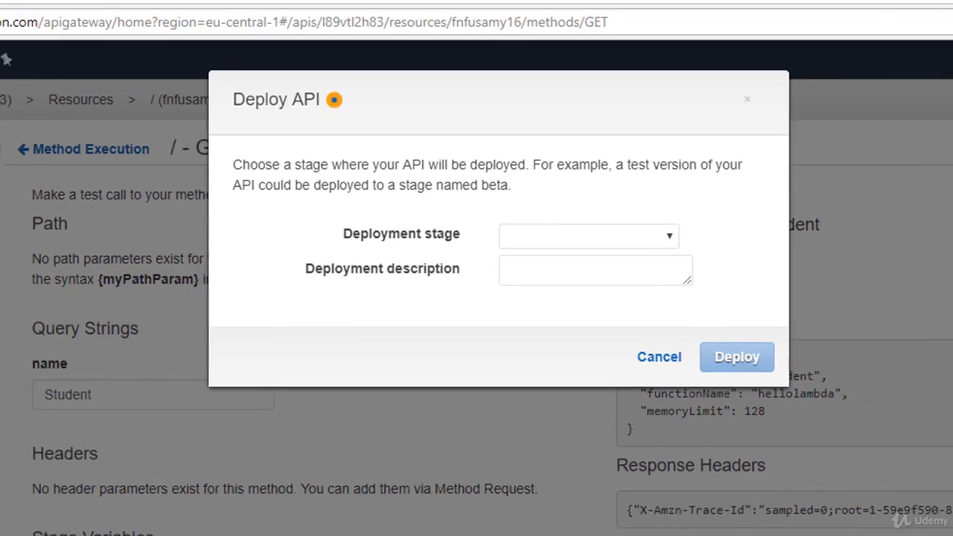
{"action": "left_click", "coordinate": [609, 235]}
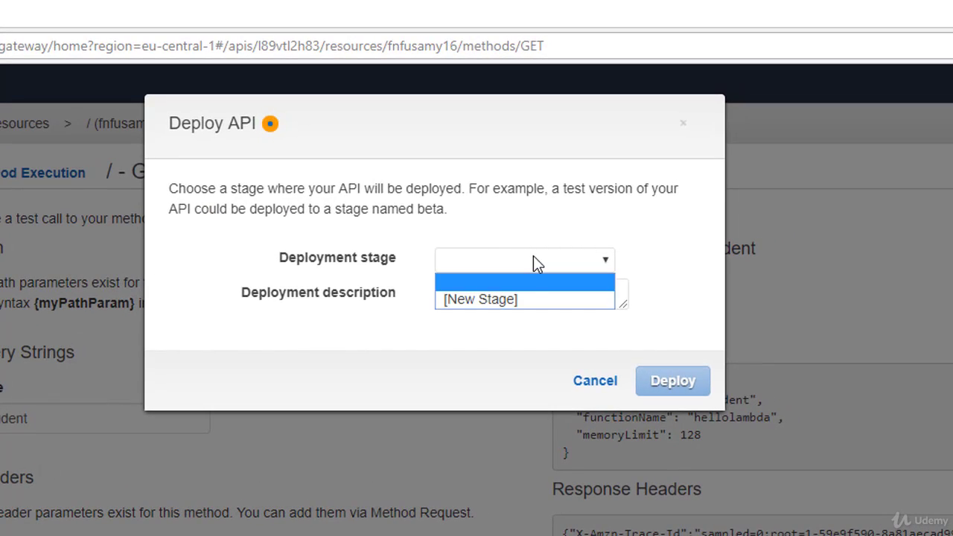
{"action": "left_click", "coordinate": [530, 299]}
{"action": "left_click", "coordinate": [494, 283]}
{"action": "type", "text": "live"}
{"action": "key", "text": "Tab"}
{"action": "type", "text": "Live Stage"}
{"action": "key", "text": "Tab"}
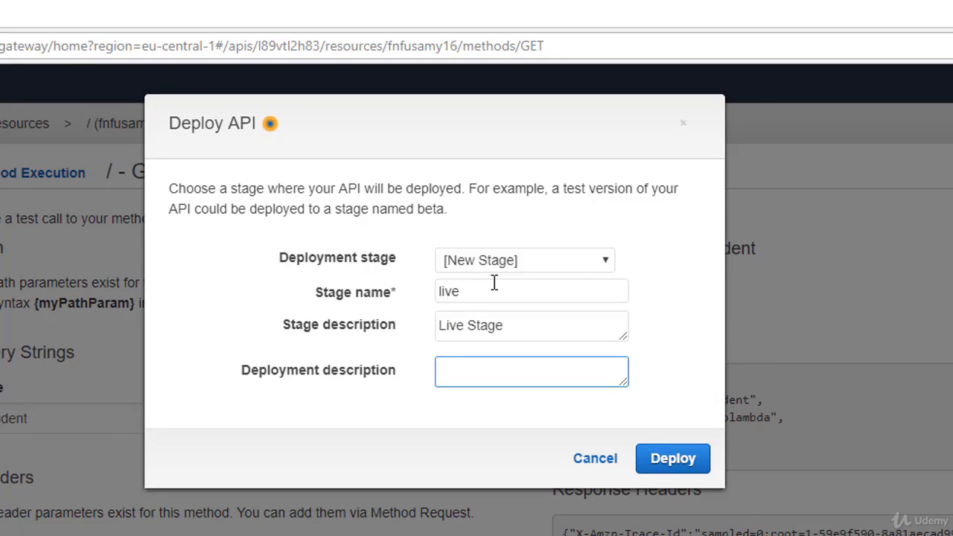
{"action": "type", "text": "1st deployment"}
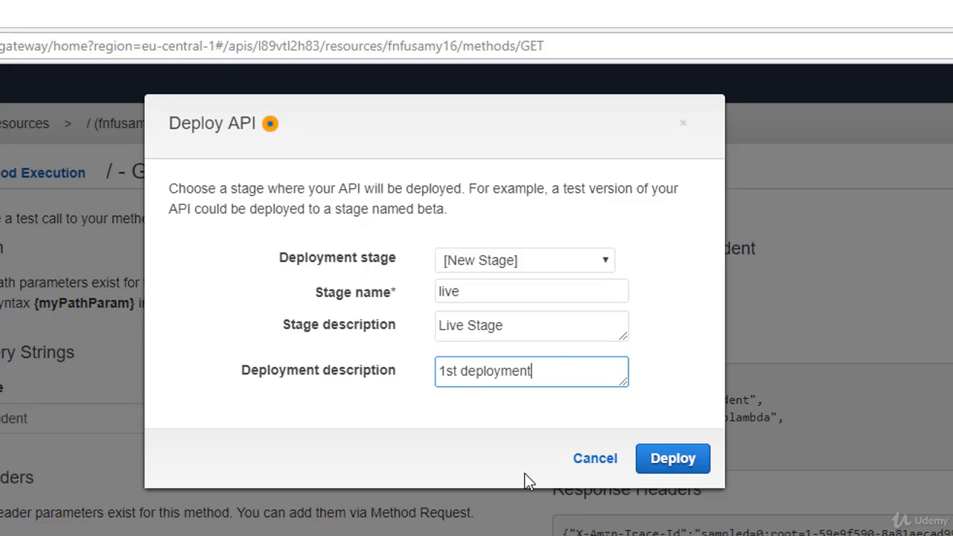
{"action": "left_click", "coordinate": [674, 460]}
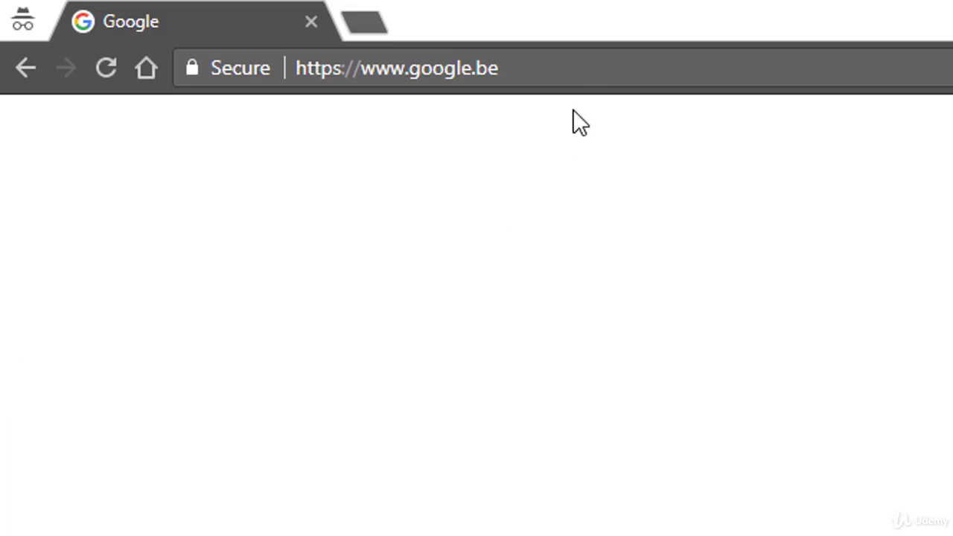
{"action": "left_click", "coordinate": [589, 73]}
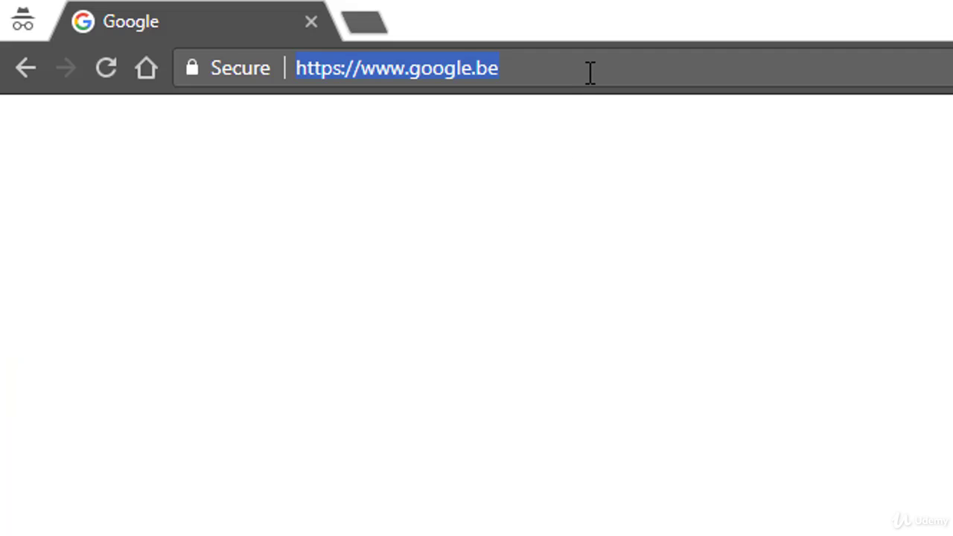
{"action": "type", "text": "https://l89vtl2h83.execute-api.eu-central-1.amazonaws.com/live"}
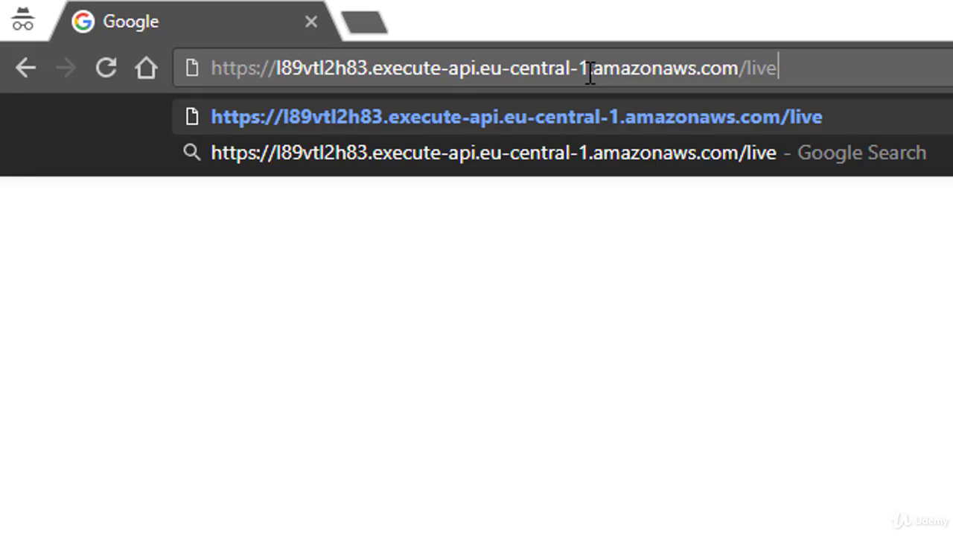
{"action": "type", "text": "?"}
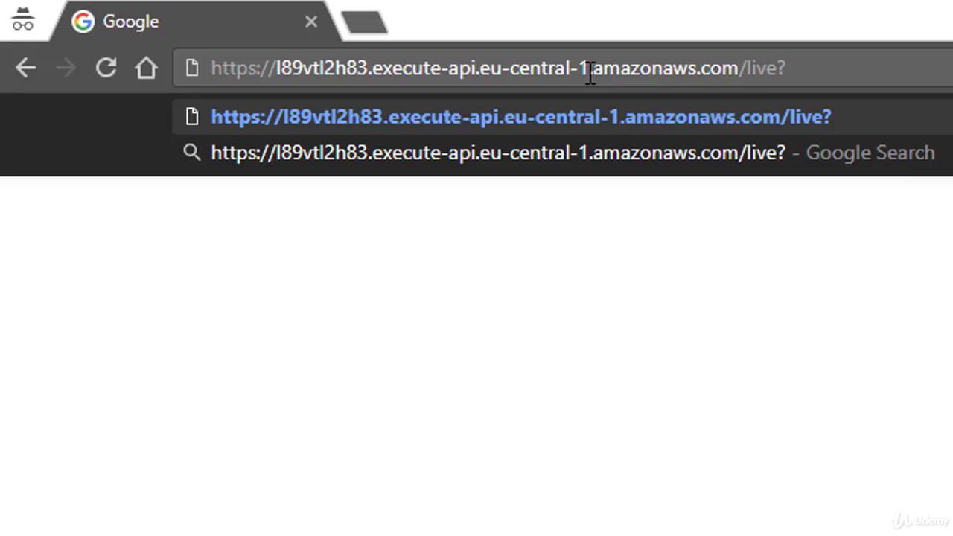
{"action": "type", "text": "name=Student"}
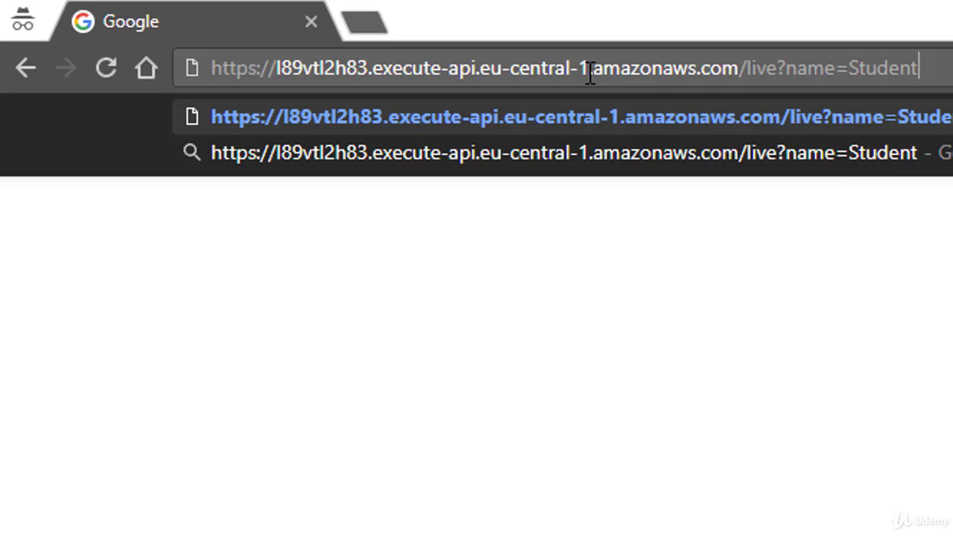
{"action": "key", "text": "Return"}
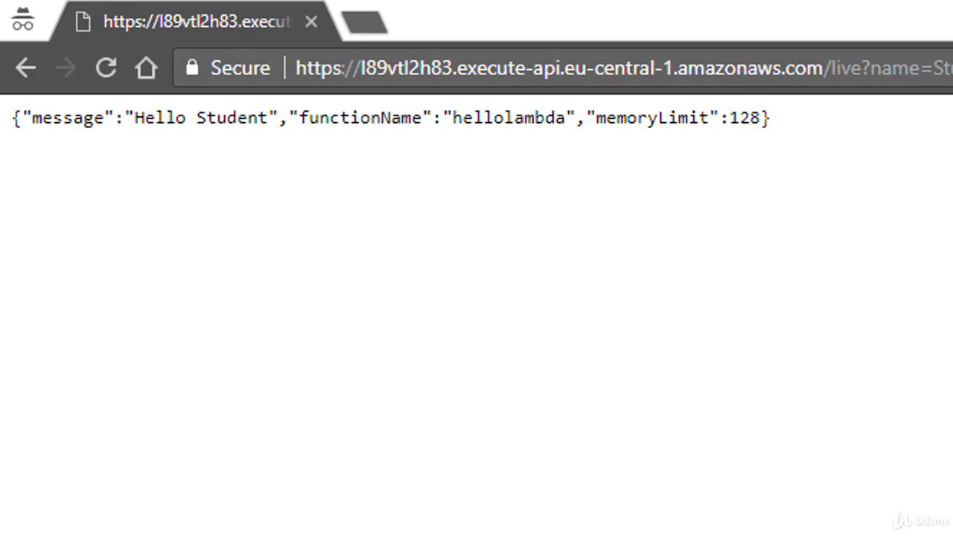
{"action": "left_click_drag", "start_coordinate": [775, 119], "coordinate": [2, 147]}
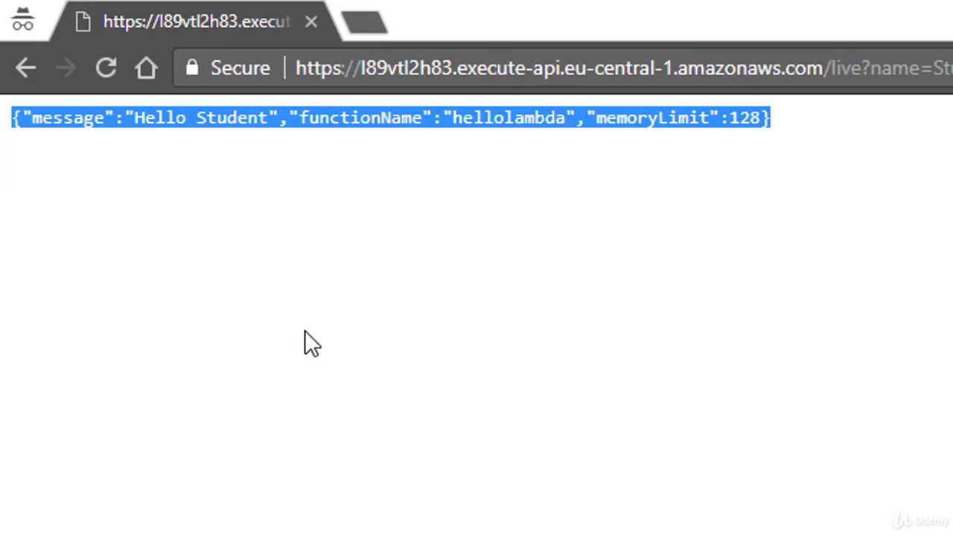